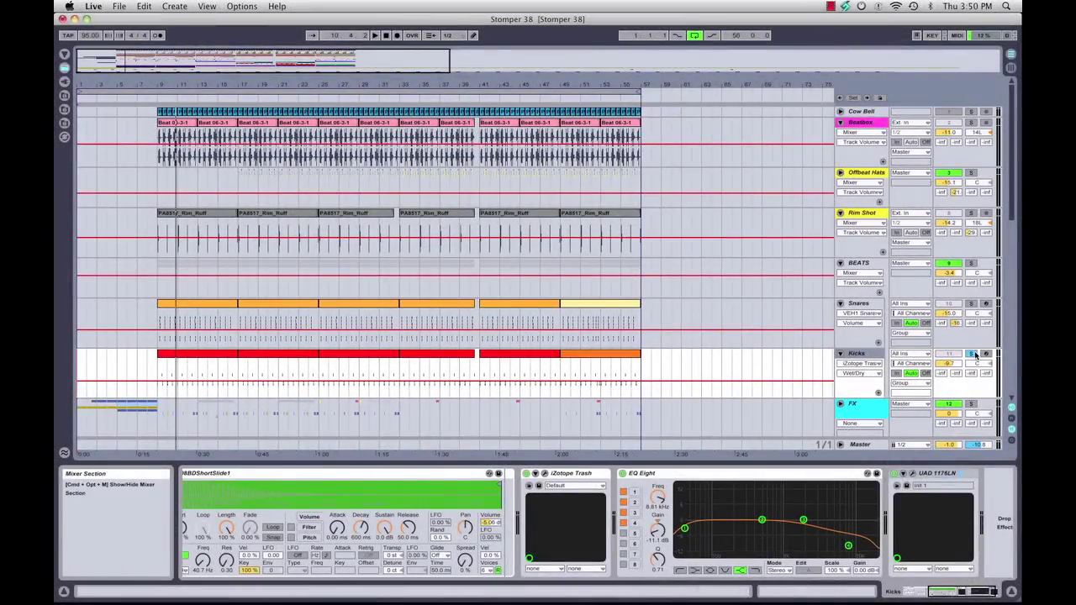
Solo the Snares track and display its VEH1 Snares & Claps drum rack, briefly checking Kicks.
left_click(970, 302)
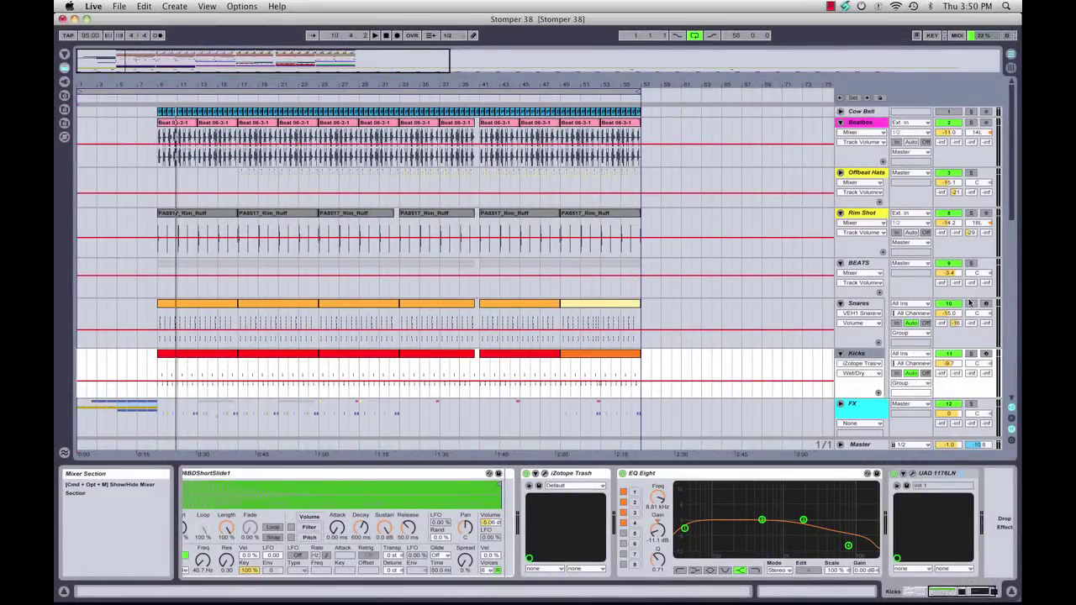
left_click(864, 308)
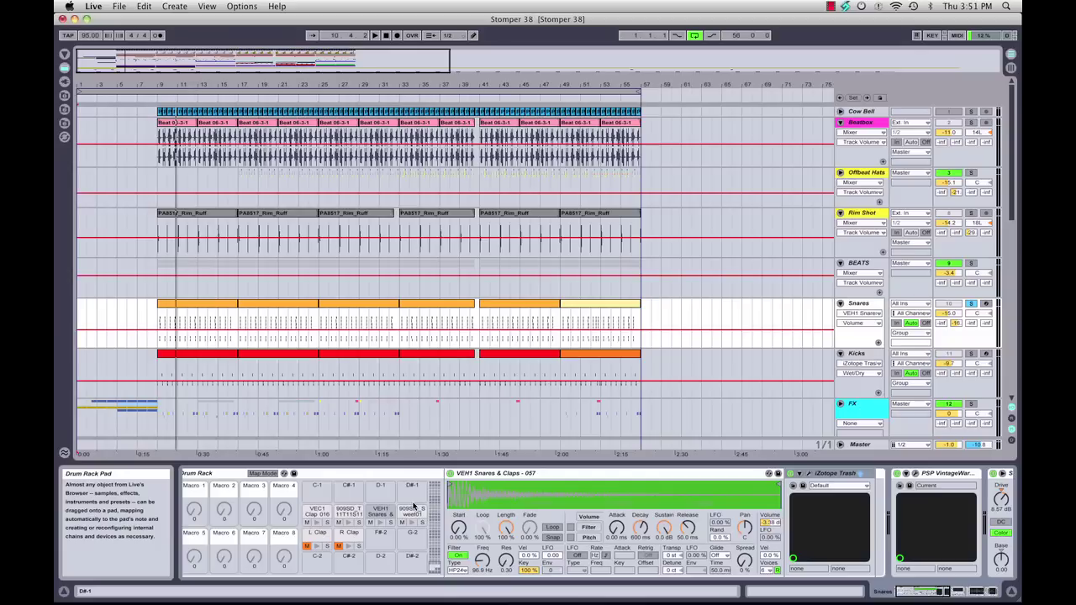
left_click(855, 352)
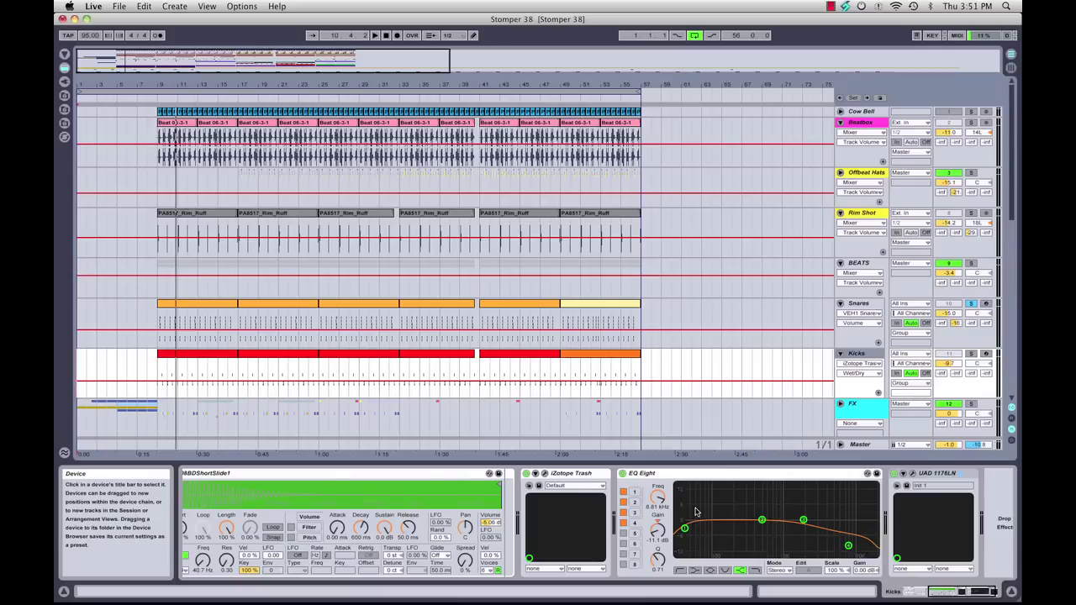
left_click(858, 305)
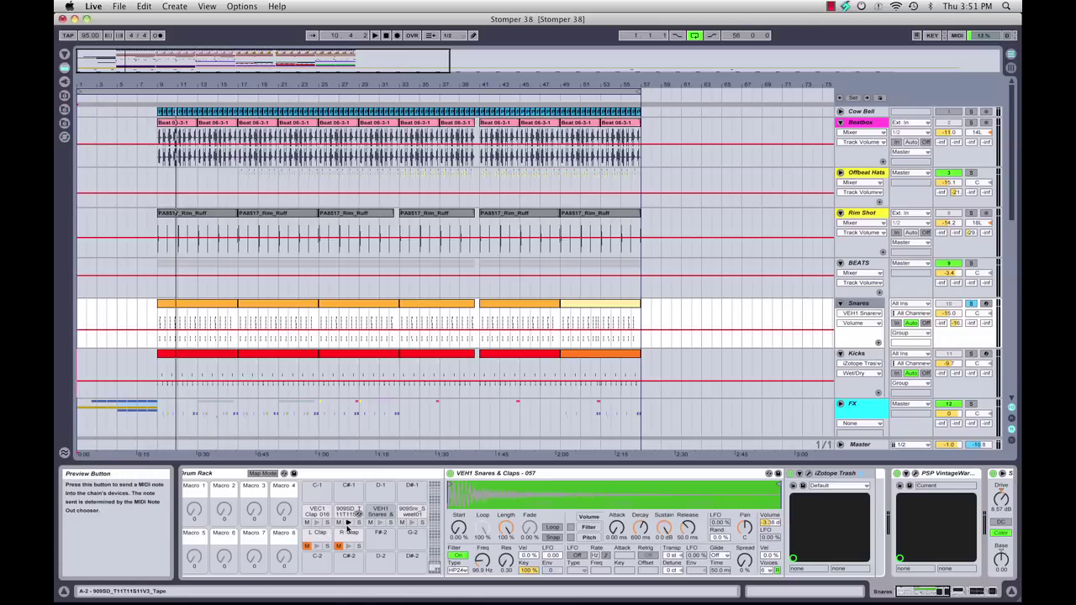
Audition the 909Snr_Sweet01, VEH1 Snares and 909SD_T pads, ending on VEC1 Clap 016's WOW and Compressor chain.
left_click(410, 522)
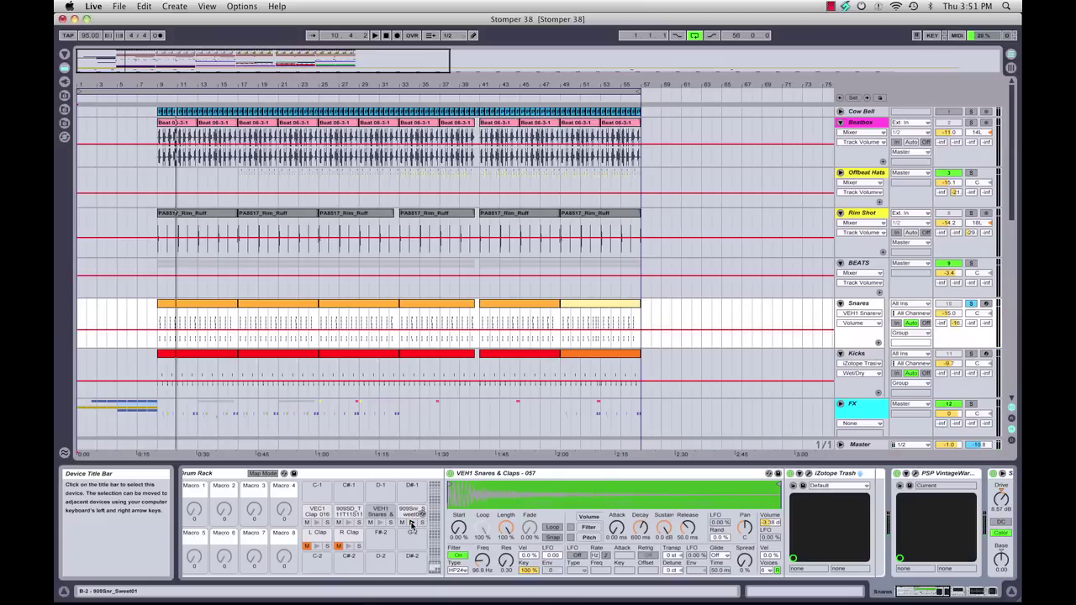
left_click(413, 514)
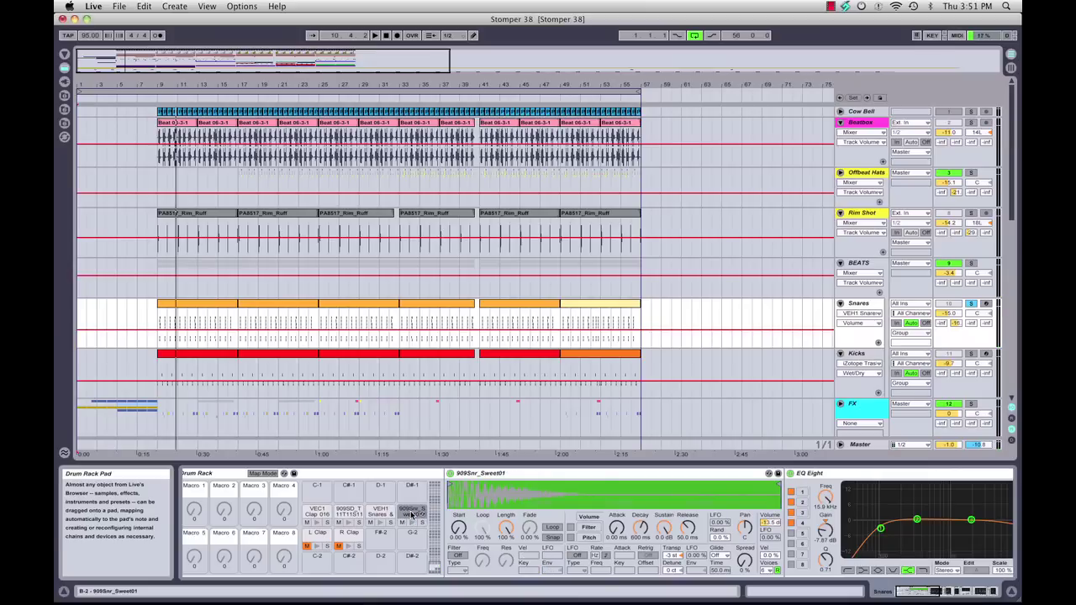
left_click(380, 512)
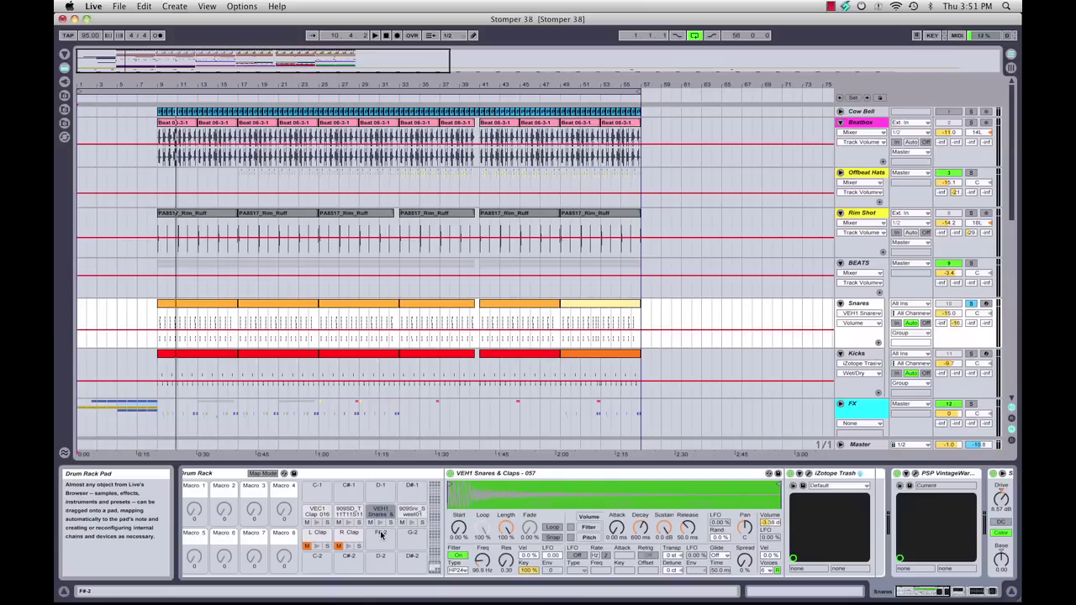
left_click(379, 523)
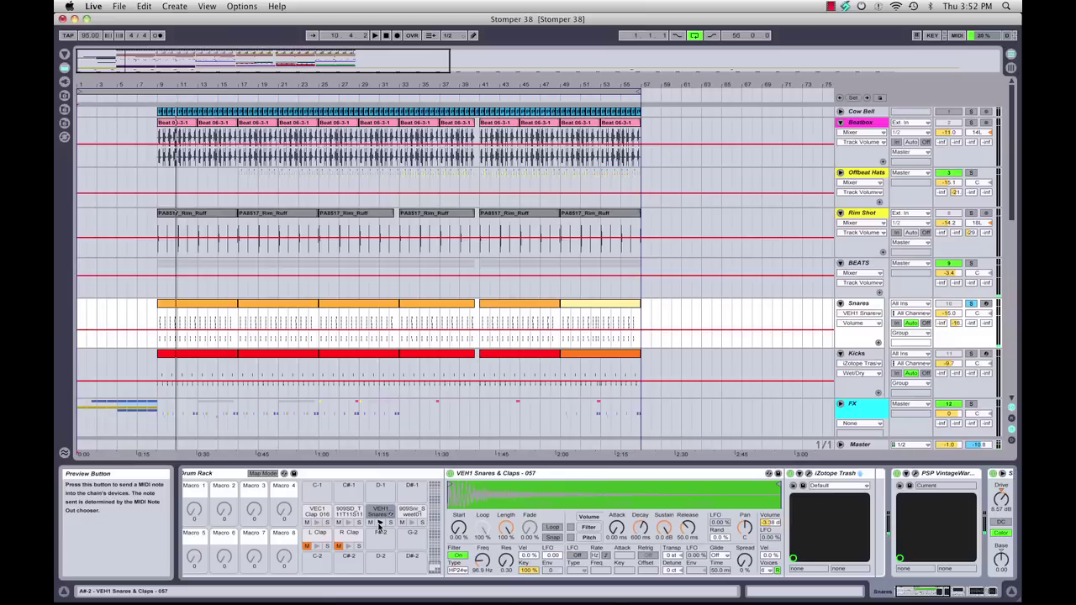
left_click(347, 523)
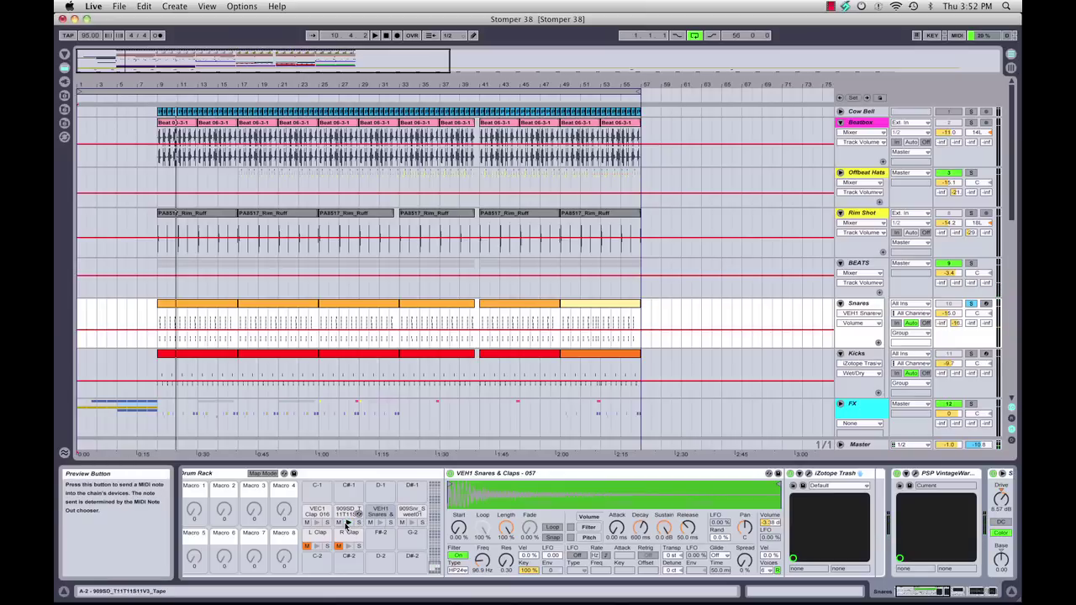
left_click(318, 519)
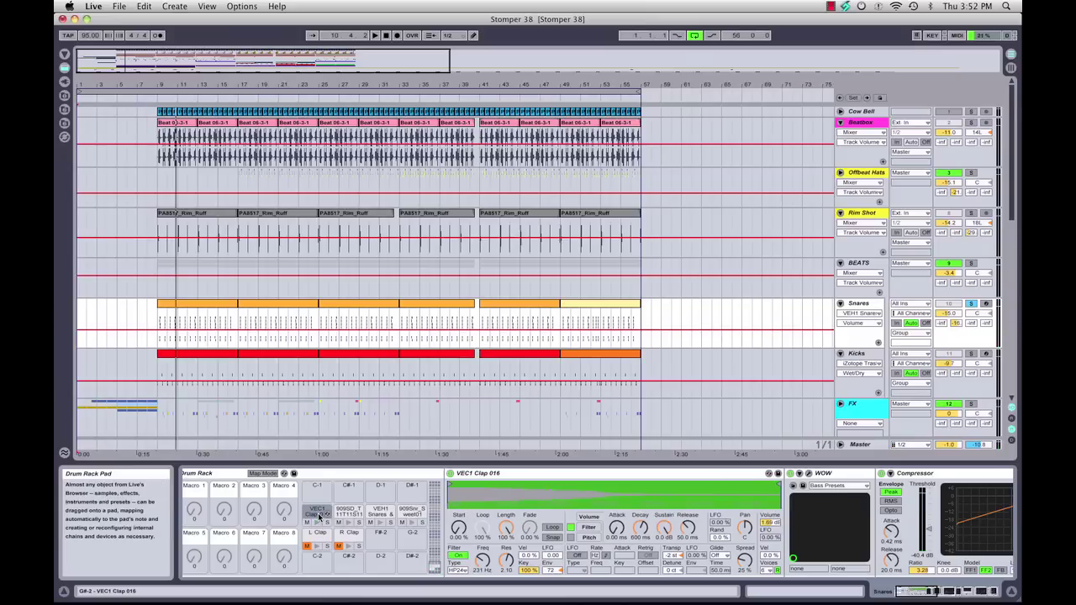
Select the 909Snr_Sweet01 pad's EQ Eight and inspect its 100 Hz low-cut band 1.
left_click(411, 513)
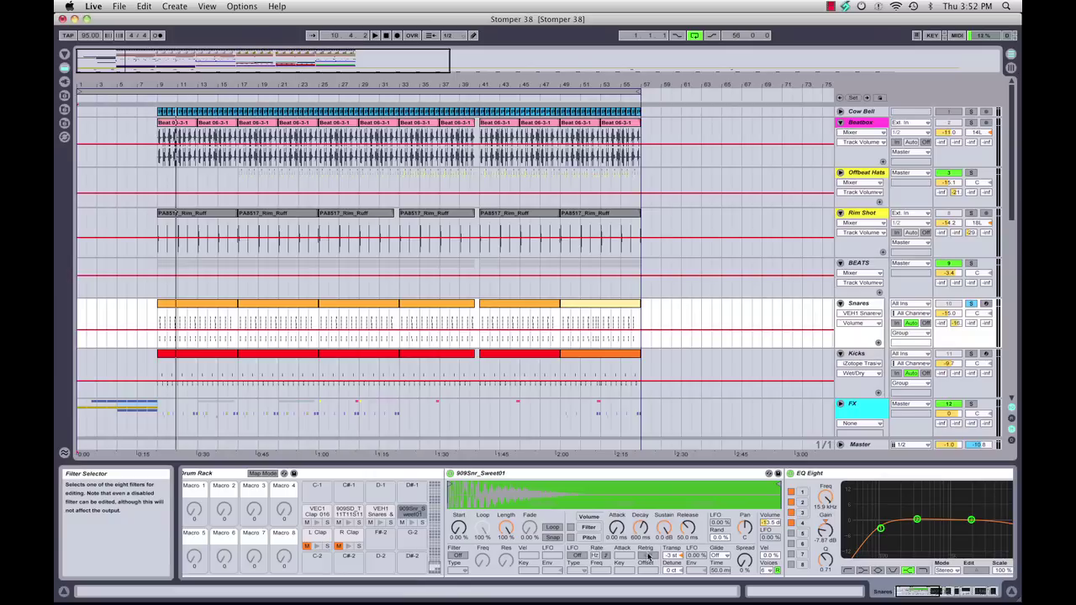
left_click(882, 495)
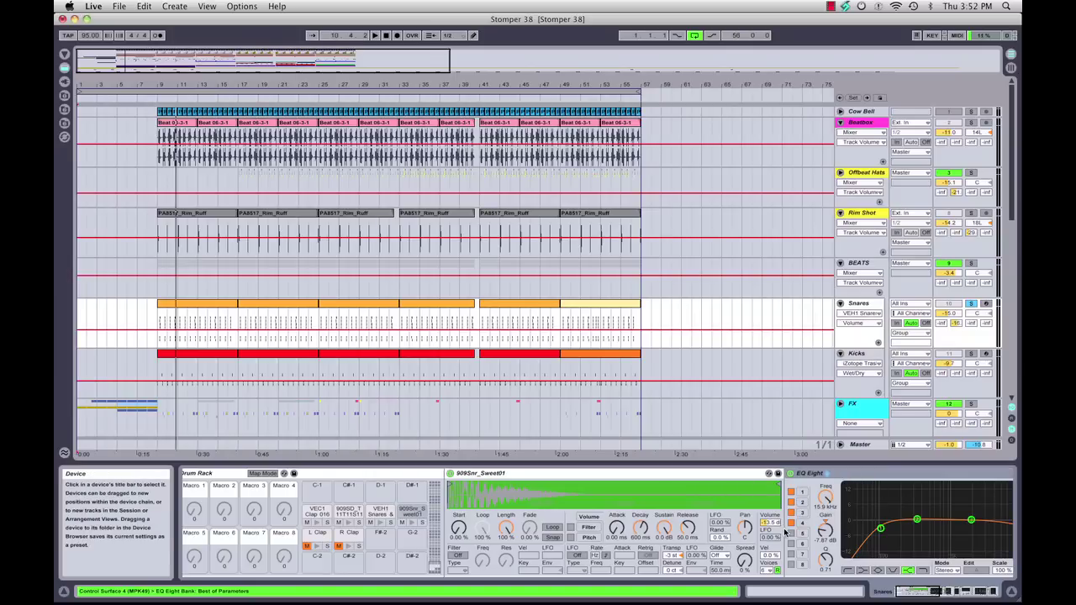
scroll(776, 532, "right", 5)
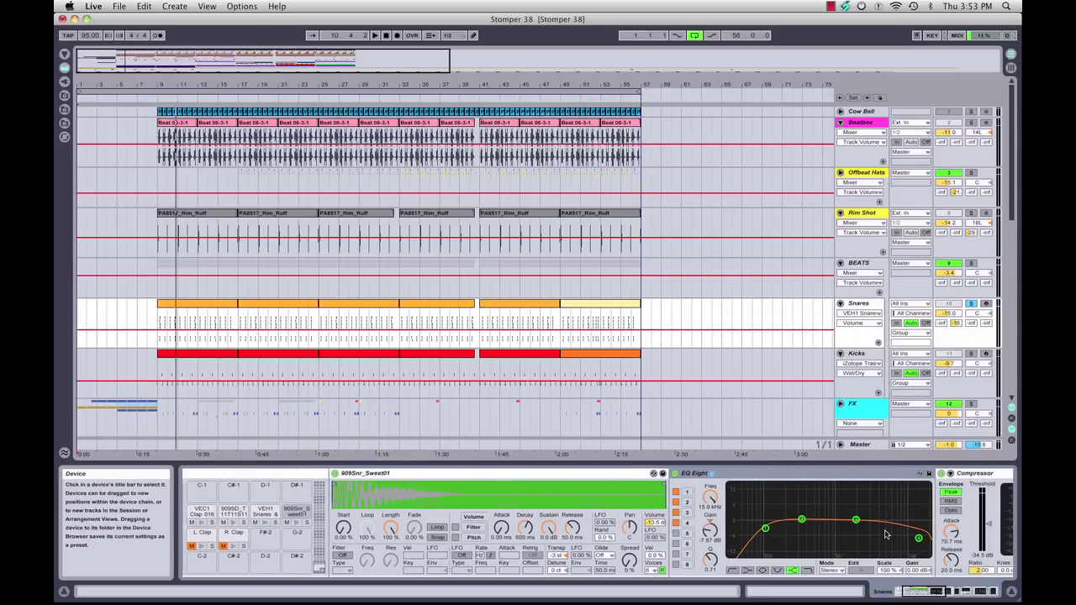
left_click(765, 528)
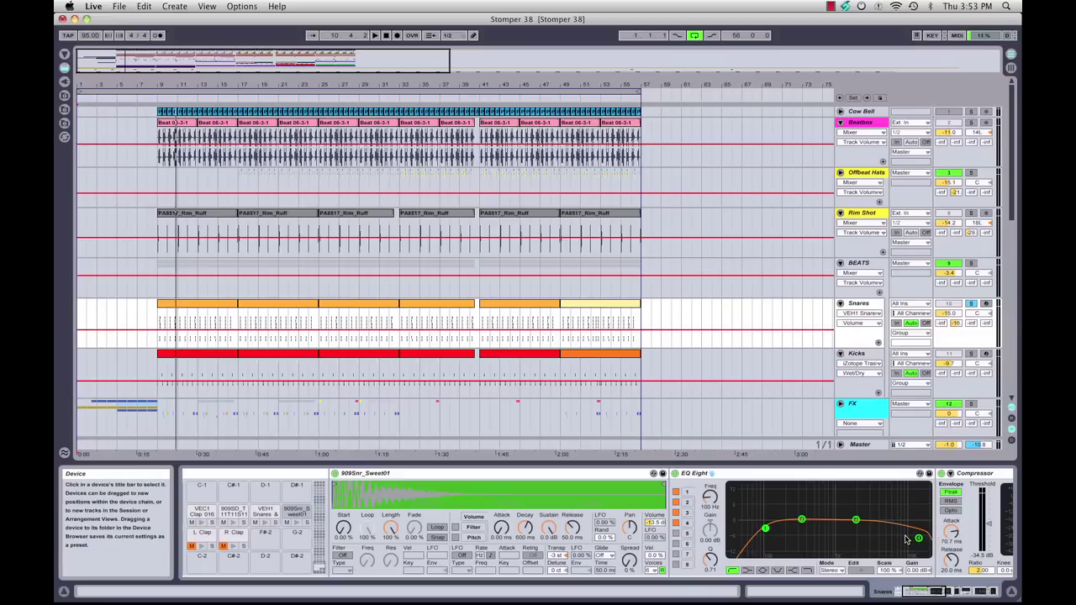
scroll(386, 527, "left", 5)
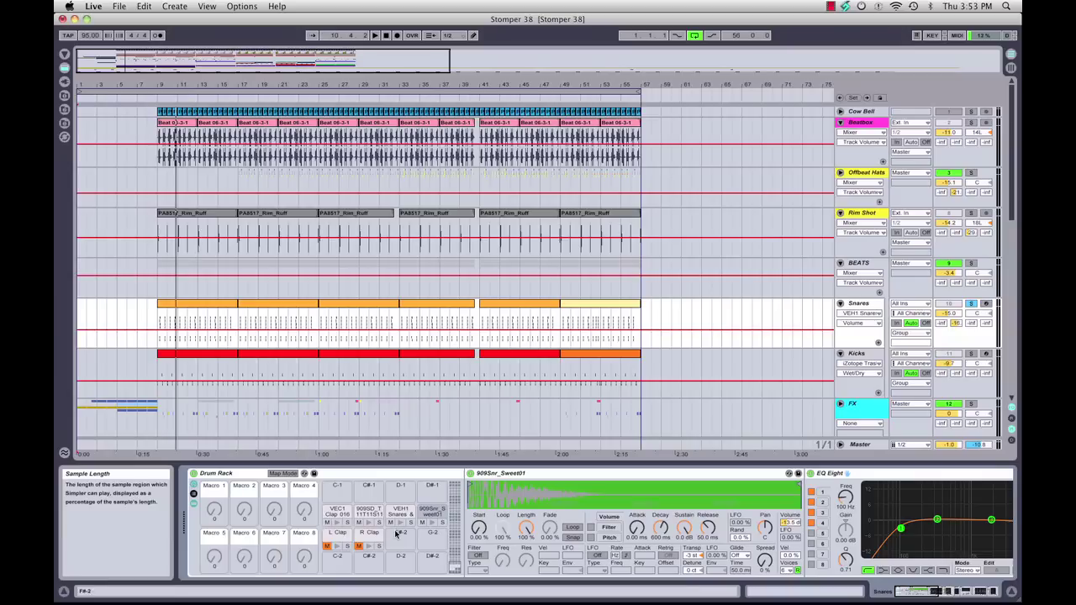
Check the VEH1 Snares pad's Simpler filter, then open its iZotope Trash plug-in window.
left_click(402, 513)
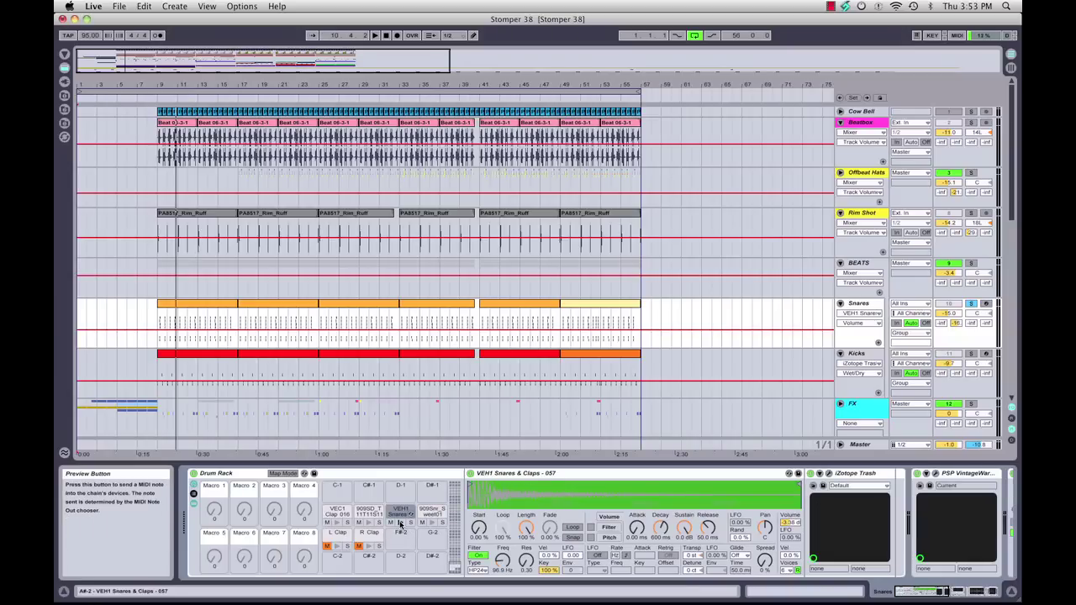
left_click(478, 556)
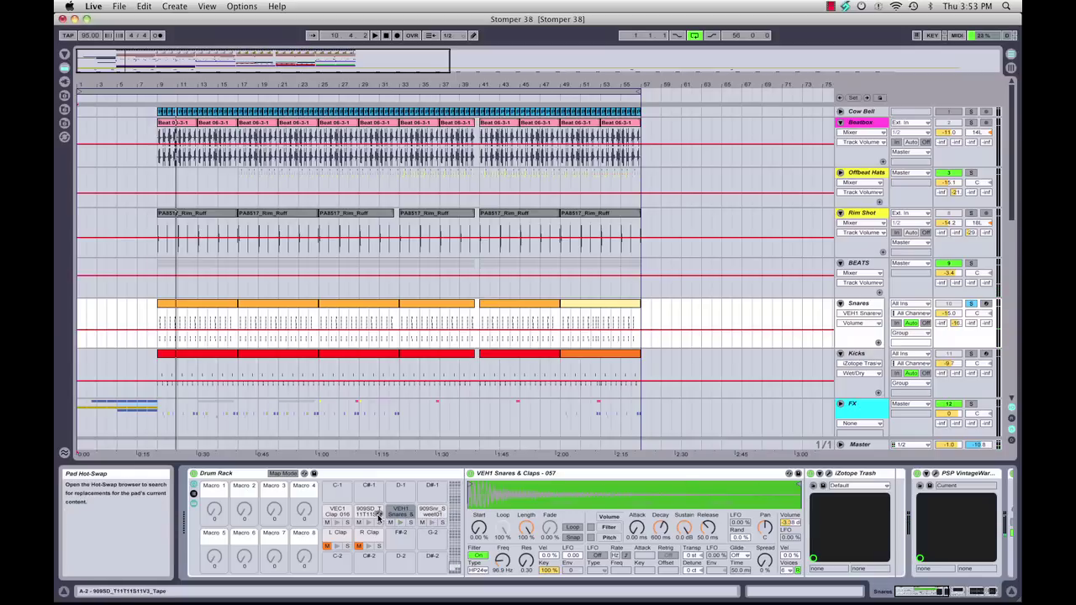
left_click(831, 477)
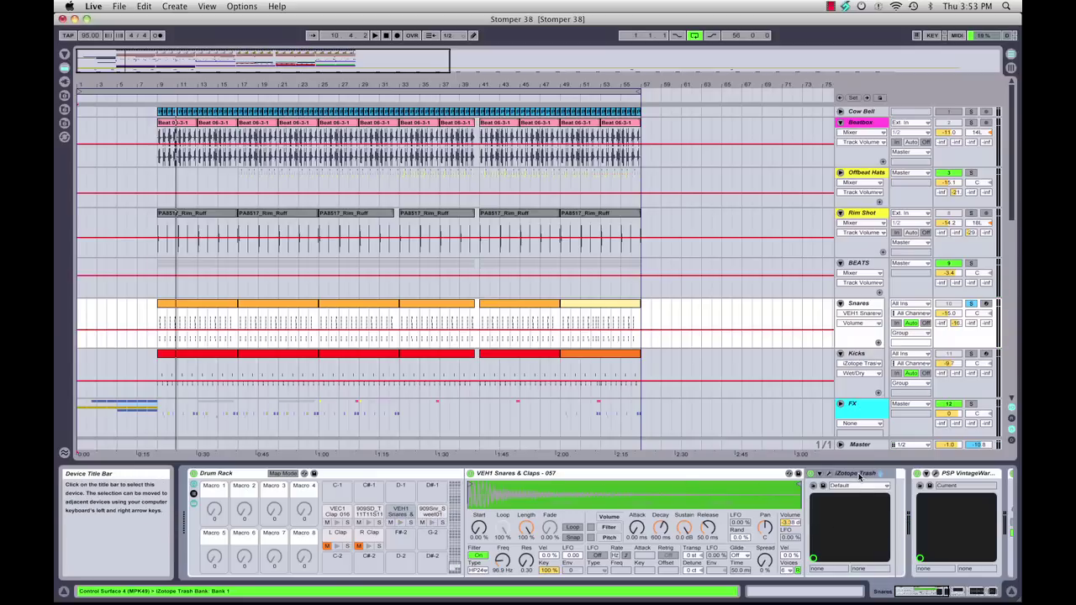
left_click(830, 477)
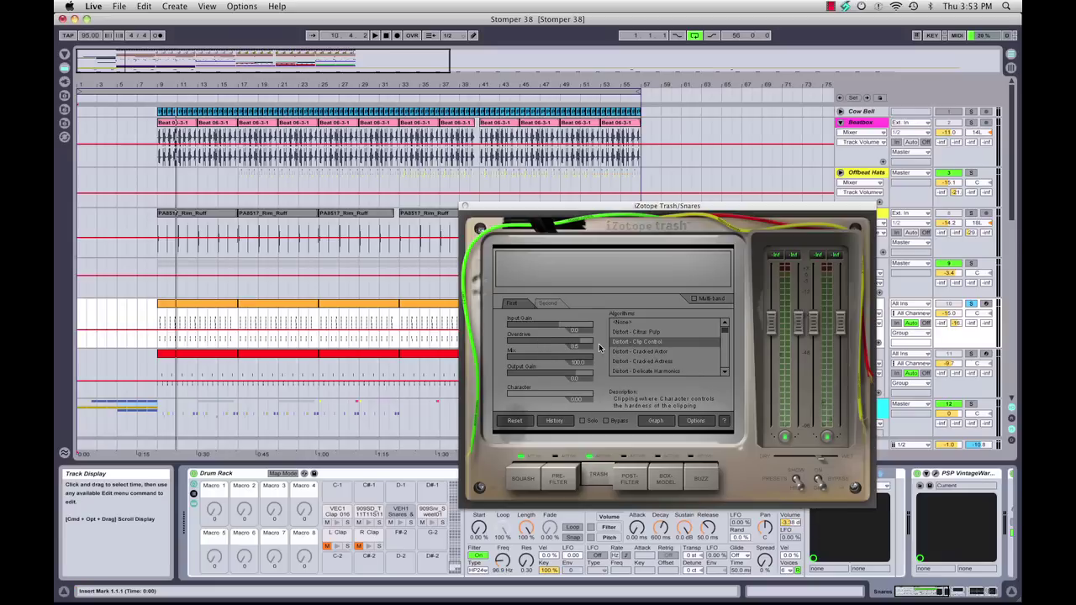
Raise Trash's Squash compression ratio to about 5.5 while auditioning VEH1, then close the window.
left_click(528, 477)
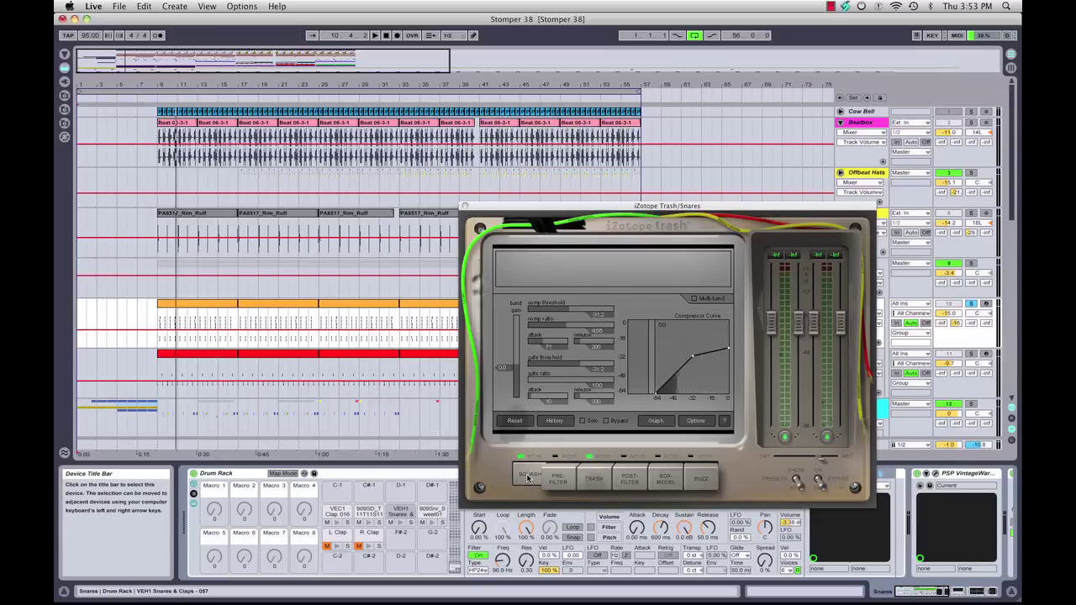
left_click(400, 522)
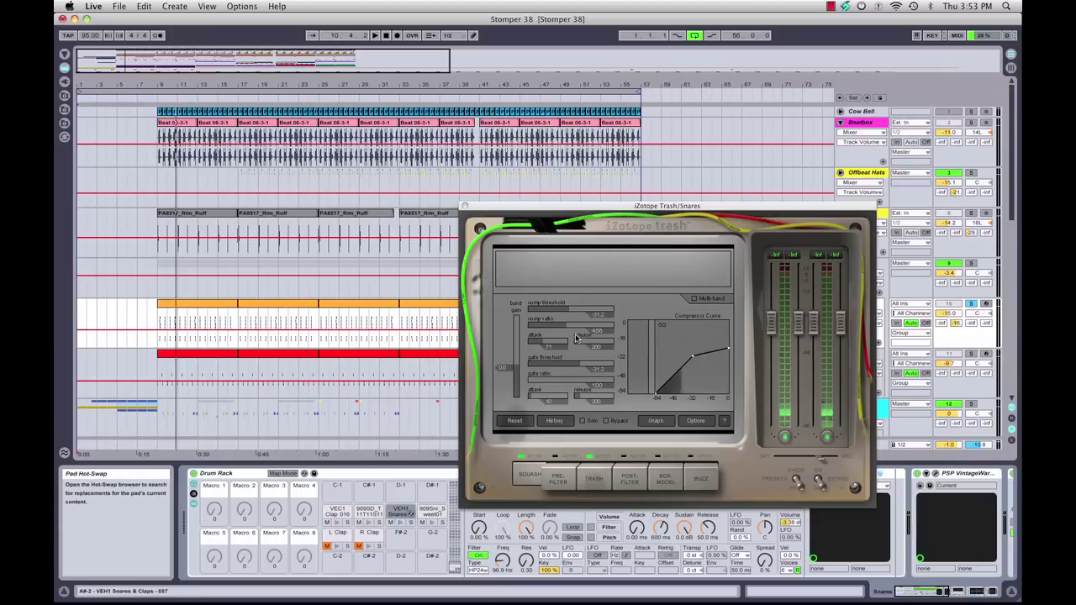
left_click_drag(601, 336, 589, 335)
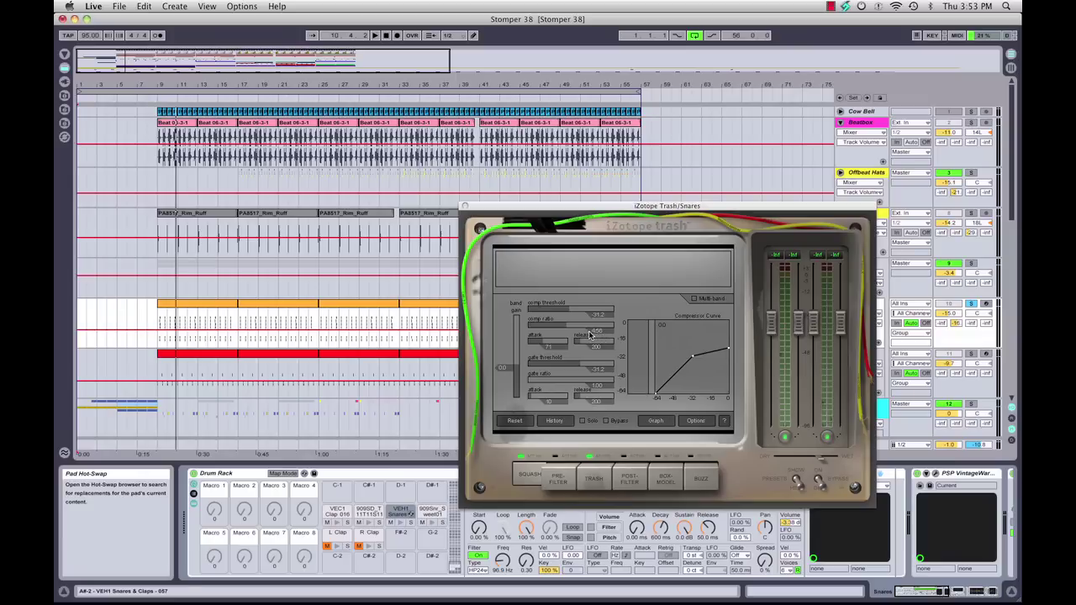
left_click(464, 207)
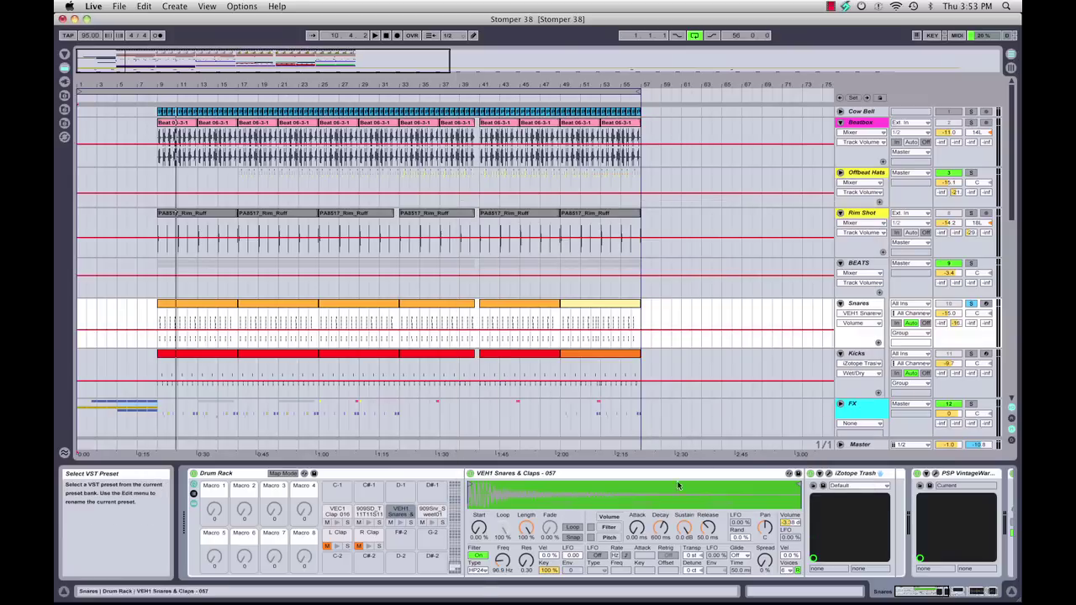
left_click(827, 474)
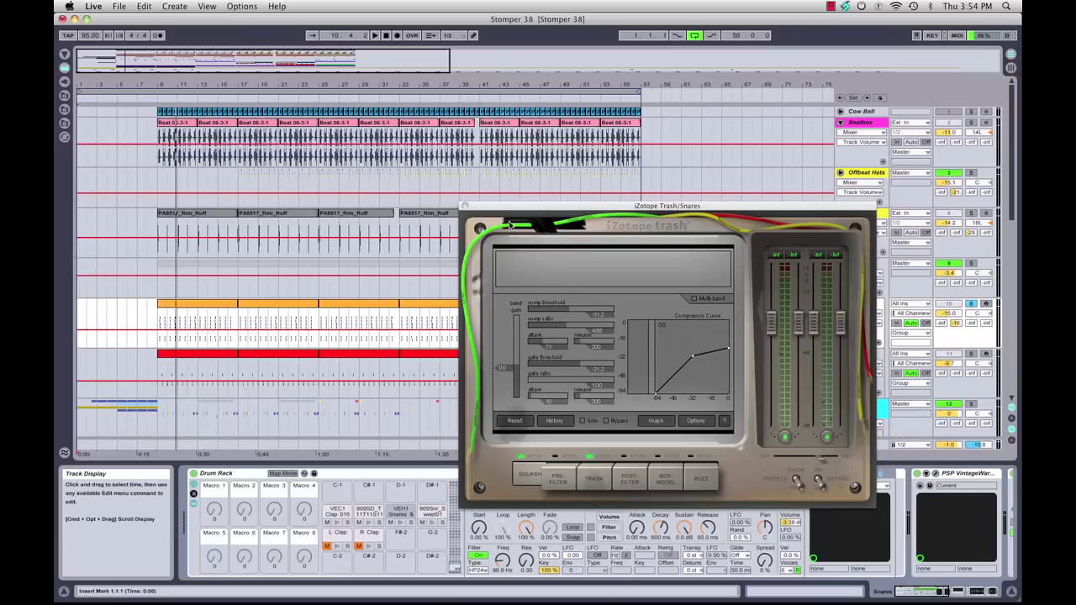
left_click(464, 206)
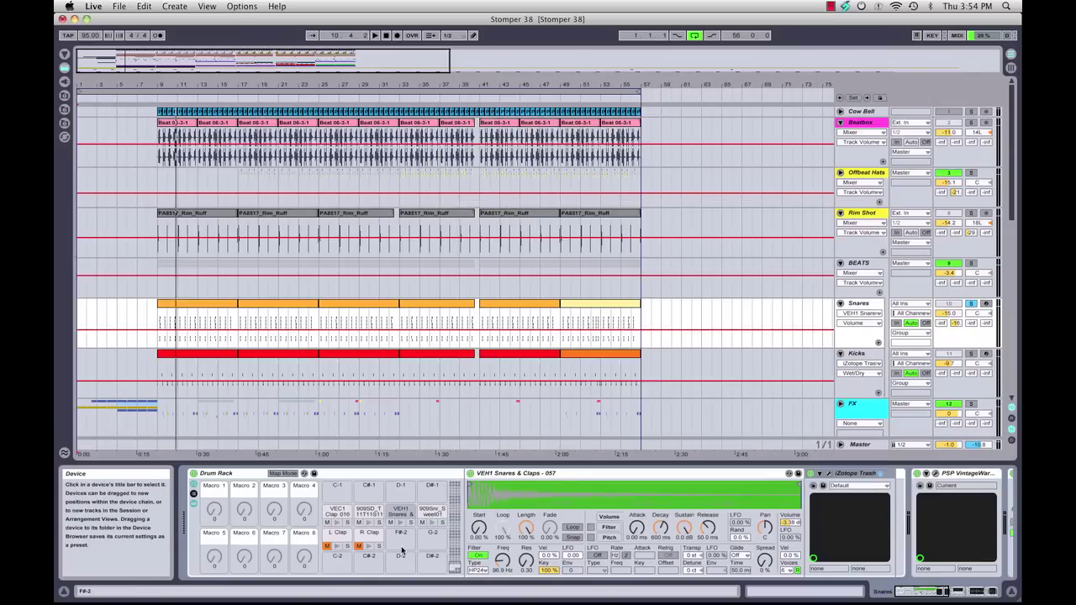
Select the 909SD_T pad's Simpler sampler and switch its envelope view to Filter.
left_click(364, 514)
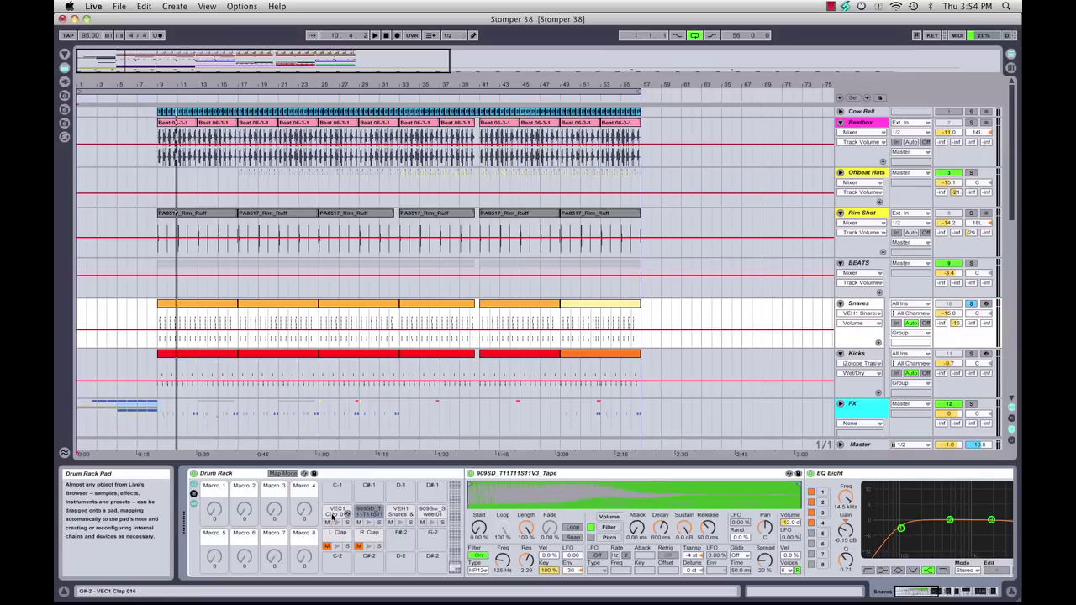
left_click(341, 513)
left_click(368, 513)
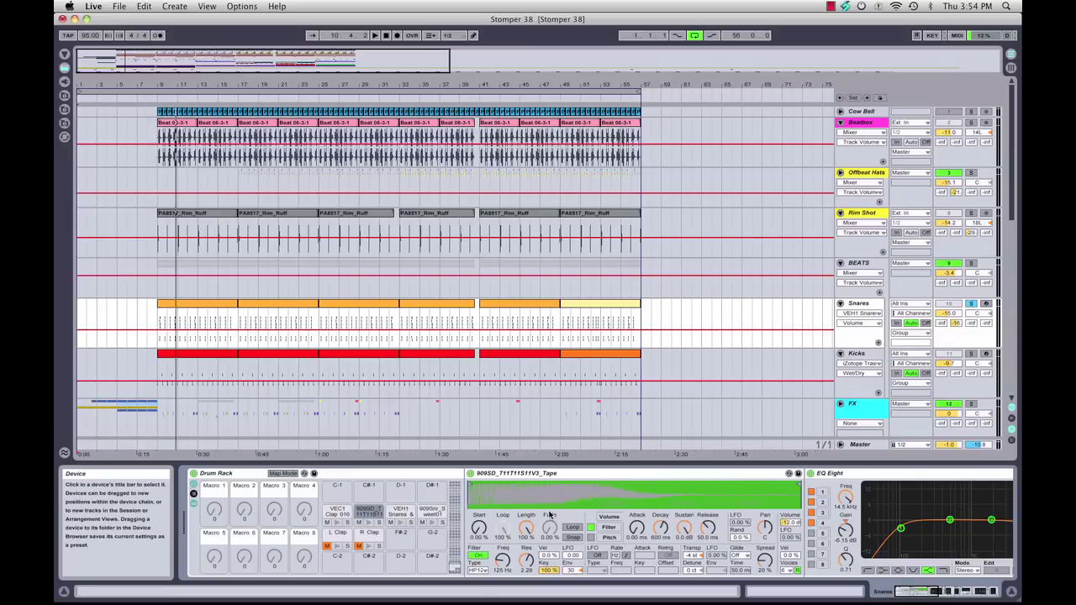
left_click(586, 477)
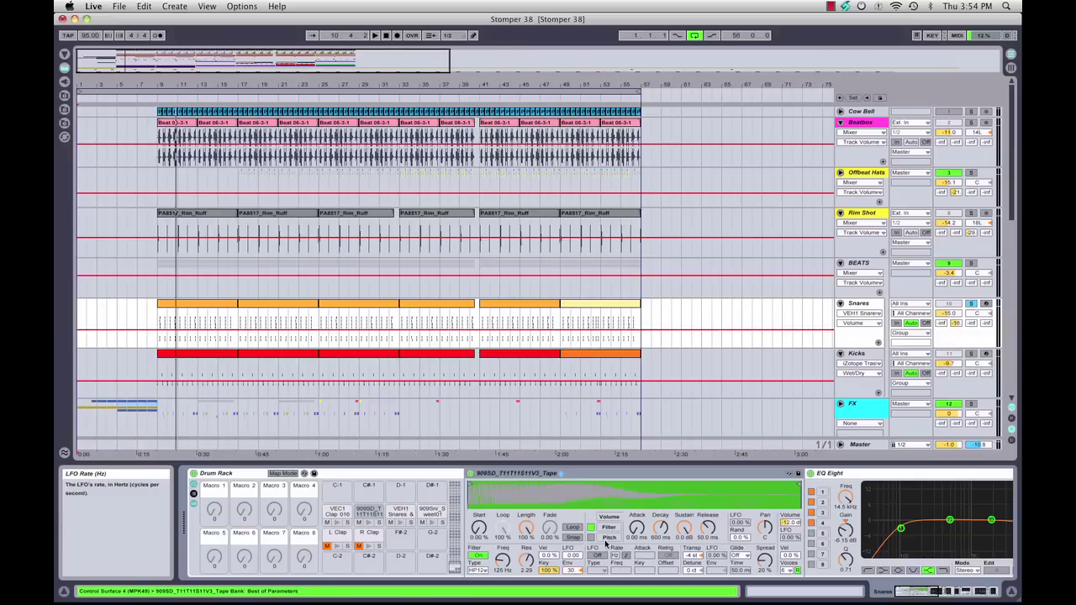
left_click(590, 528)
left_click(609, 528)
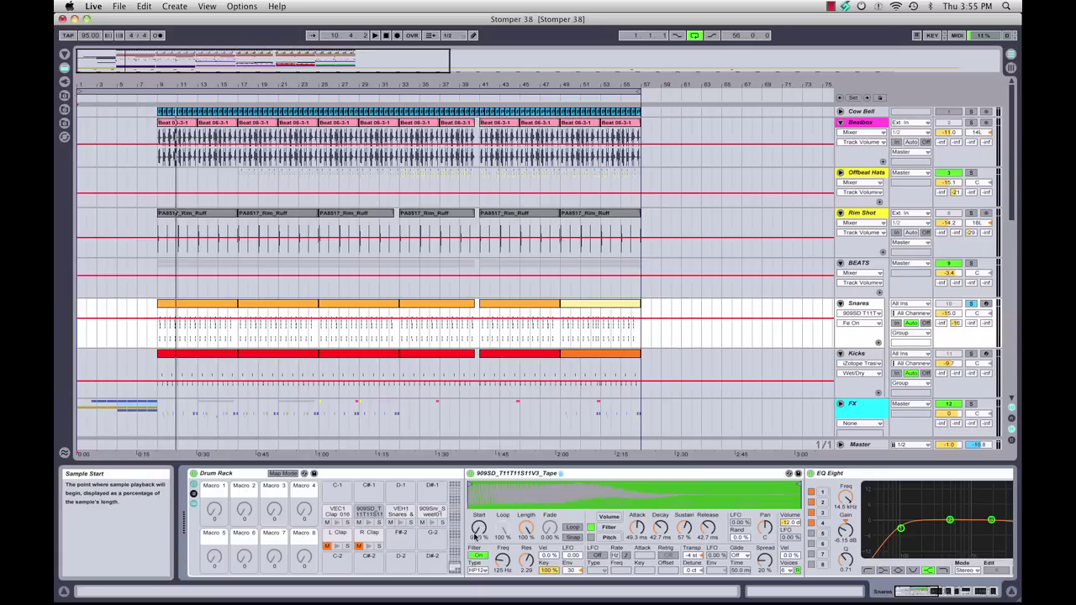
Solo the 909SD pad, play from bar 9, and raise its filter cutoff frequency.
left_click(379, 522)
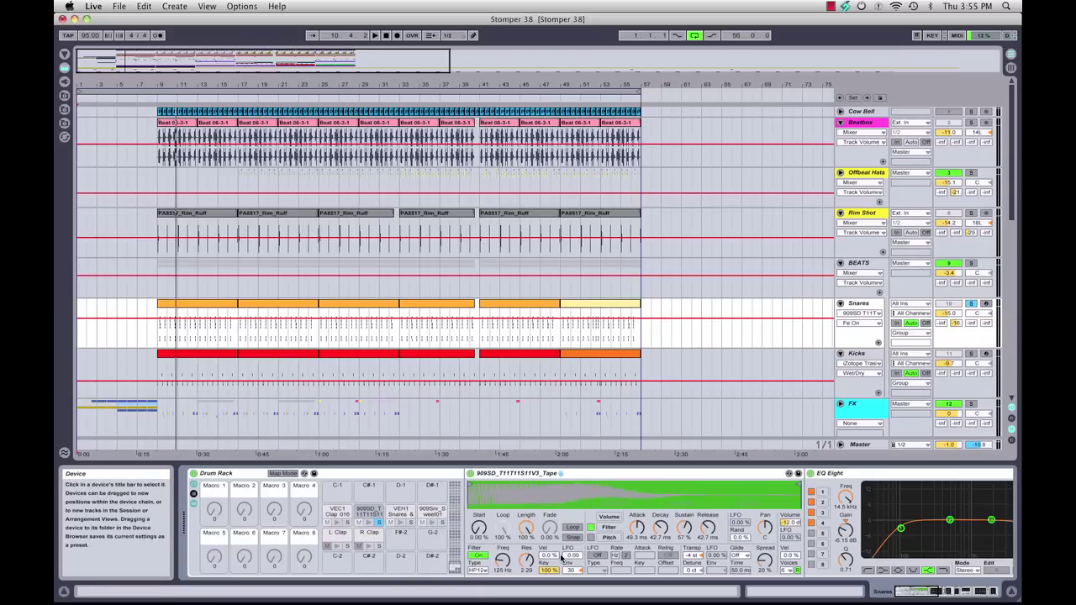
key("space")
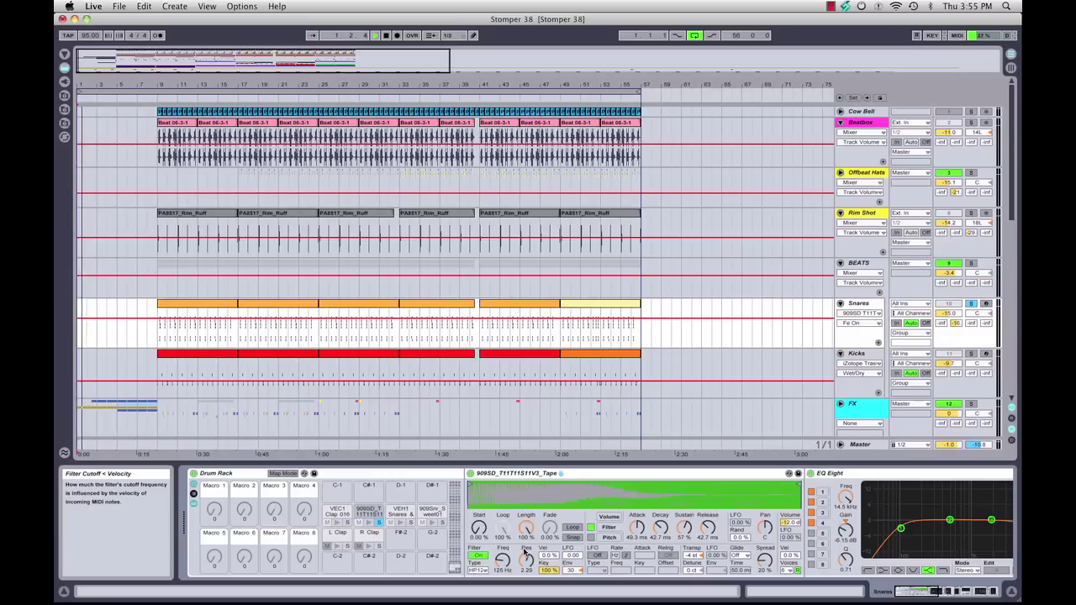
key("space")
left_click(158, 98)
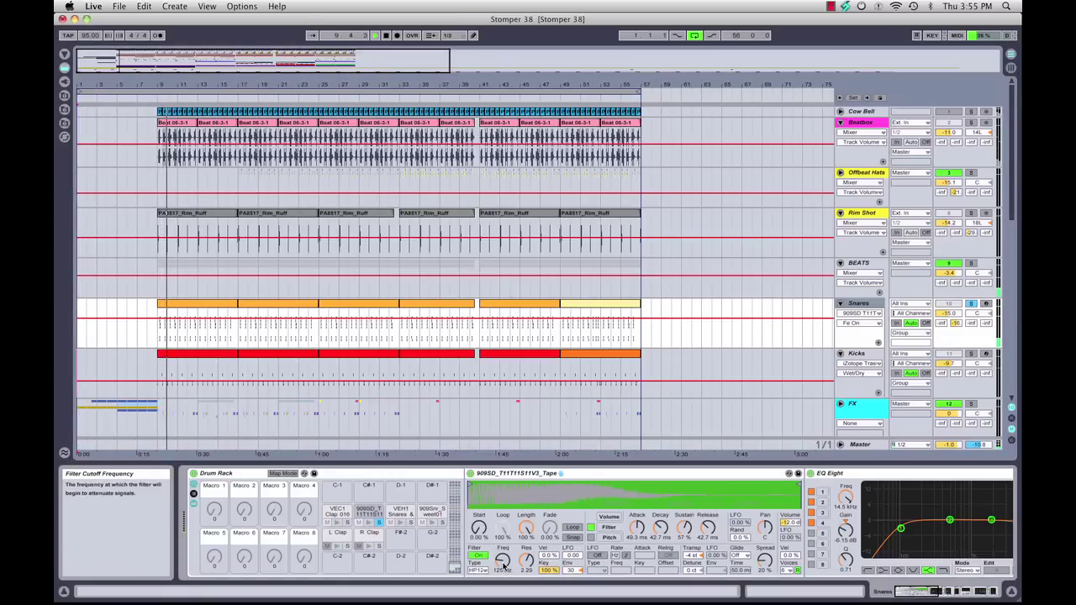
left_click_drag(504, 570, 505, 535)
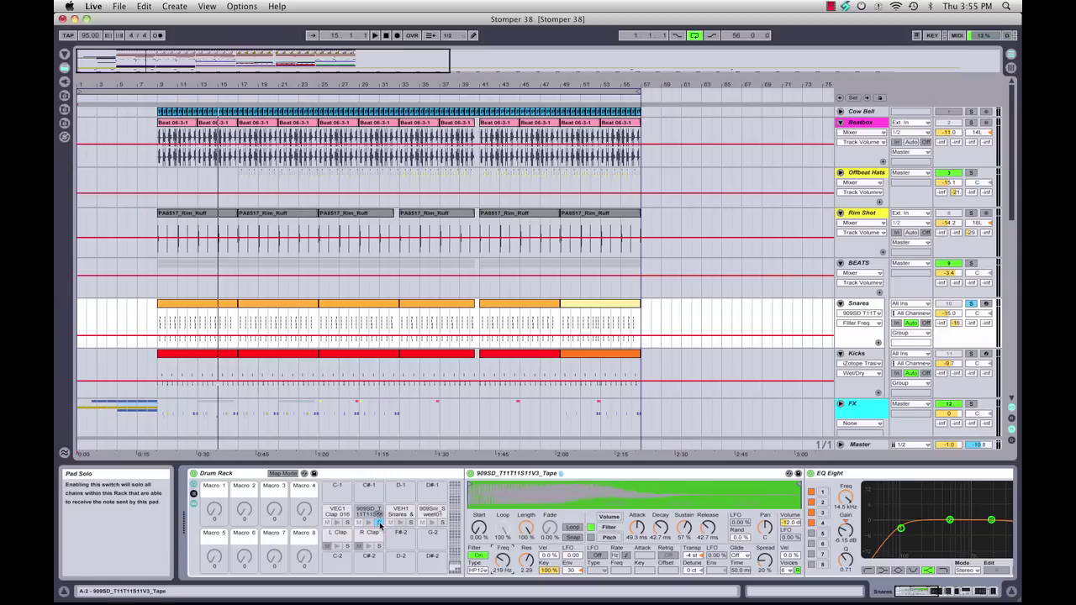
Audition the VEC1 Clap 016 pad three times and display its sampler's filter envelope.
left_click(337, 514)
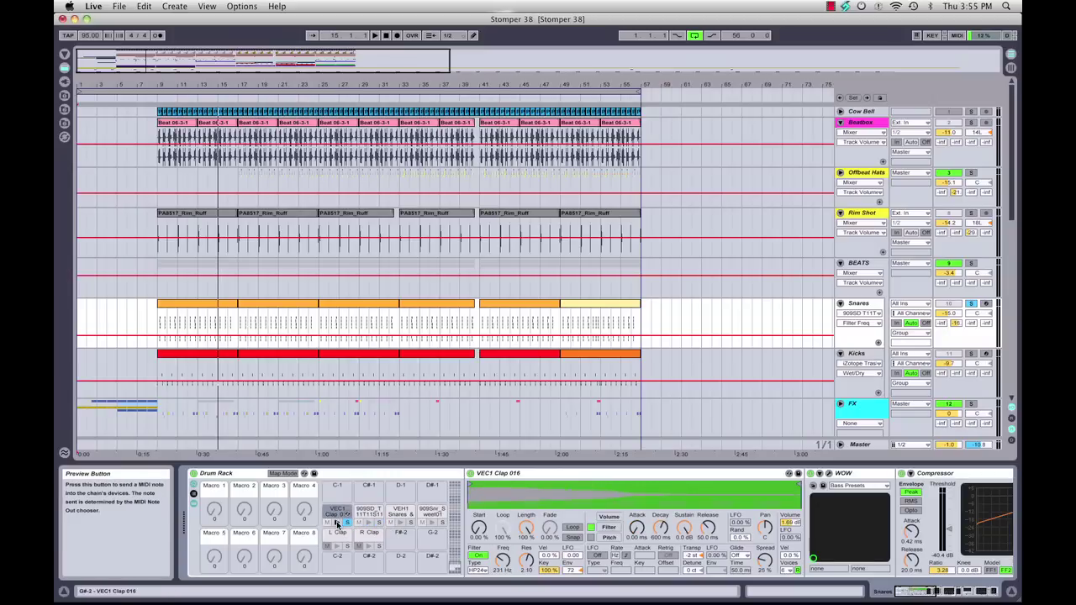
left_click(337, 523)
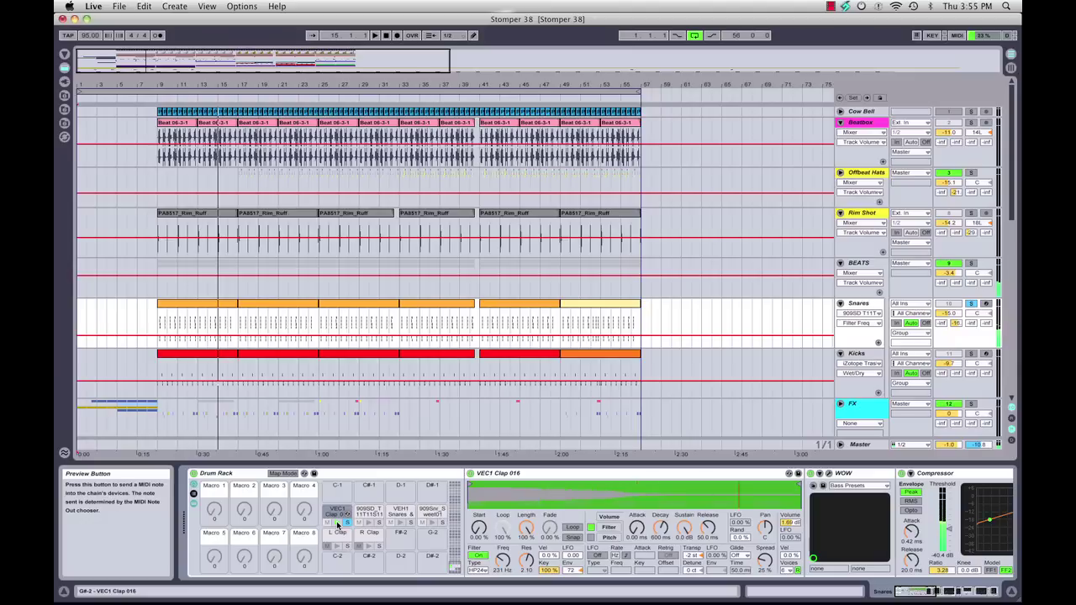
left_click(337, 523)
left_click(337, 523)
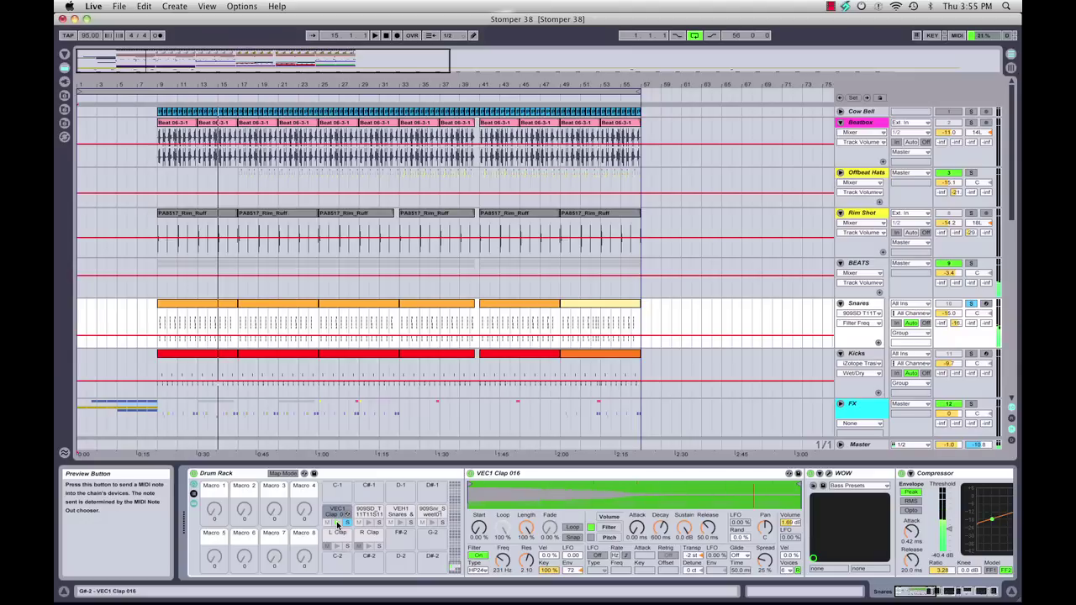
left_click(609, 527)
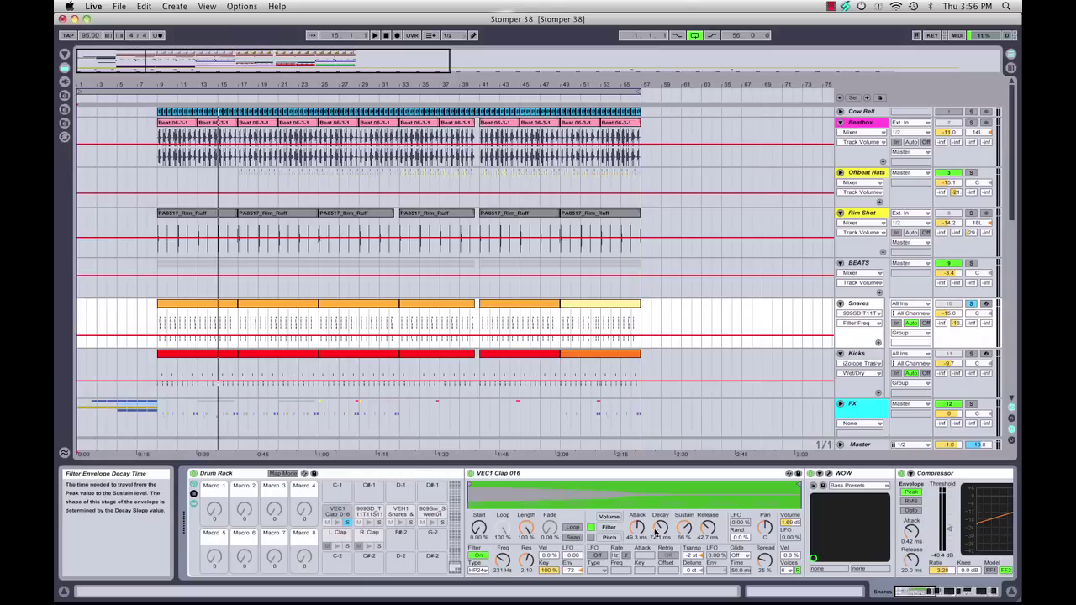